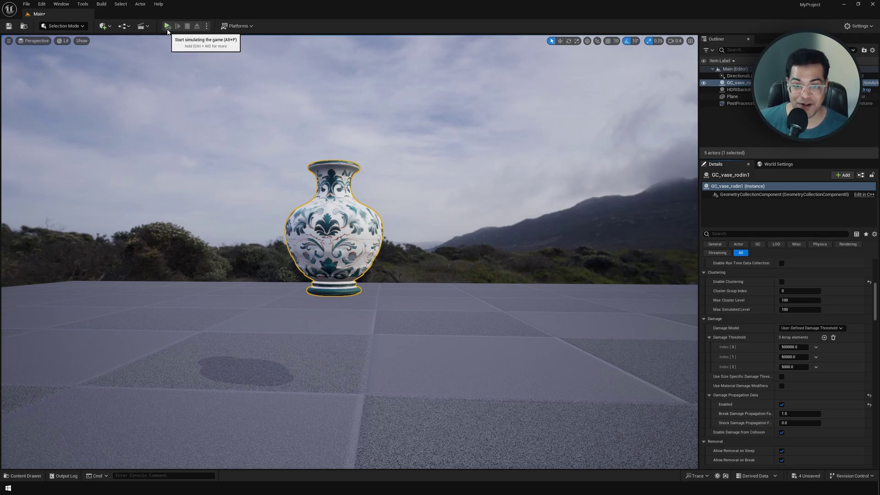
Run the level simulation and look at how the vase shatters on the floor
left_click(168, 28)
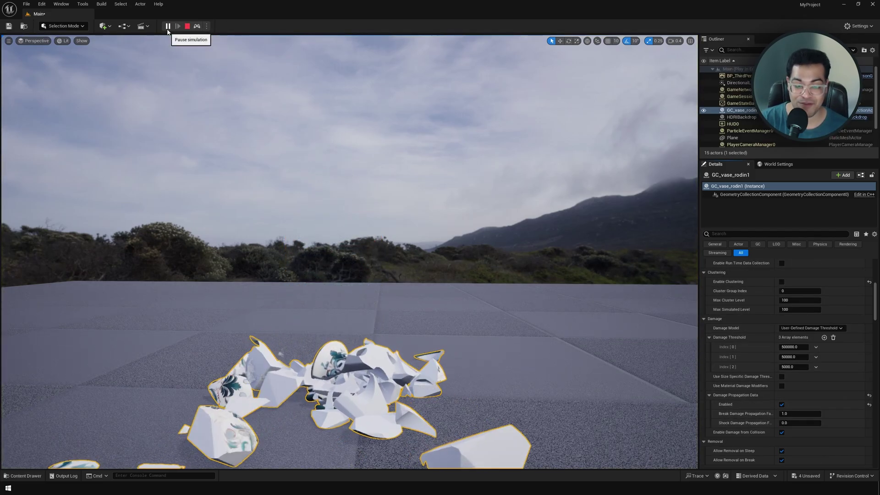
right_click_drag(380, 274, 375, 320)
right_click_drag(349, 238, 348, 262)
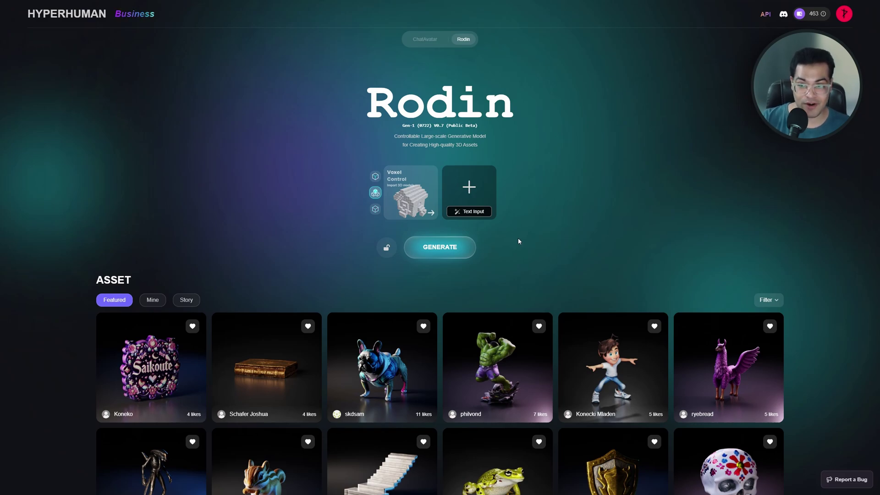
Switch to Rodin in the browser, add the ornate vase image as reference and generate its 3D geometry
left_click(470, 192)
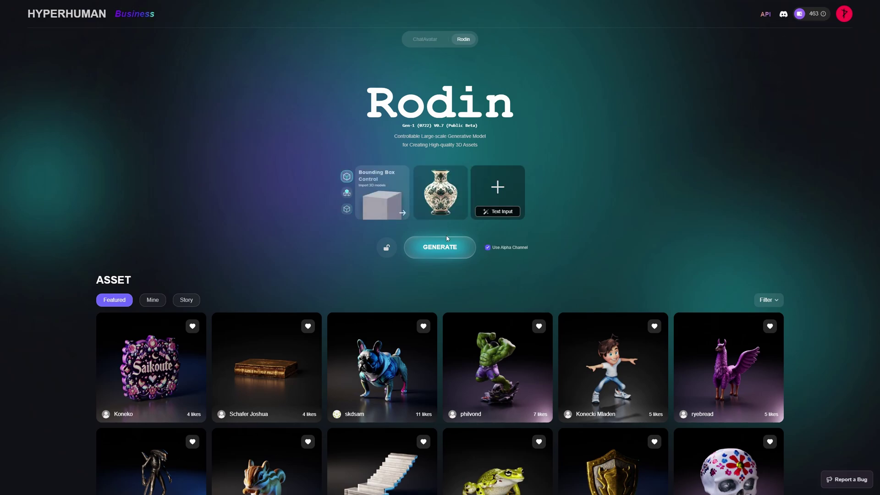
left_click(441, 250)
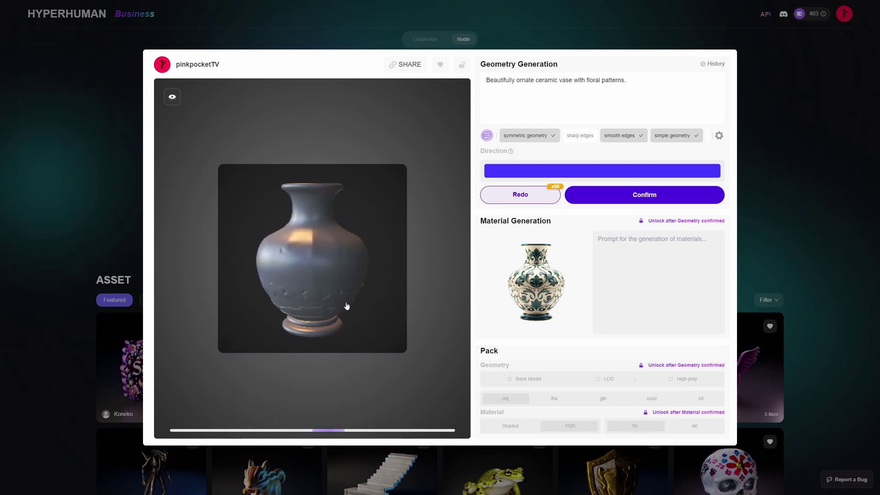
Compare the generated vase geometry in the different preview shading styles
left_click(294, 412)
left_click(331, 414)
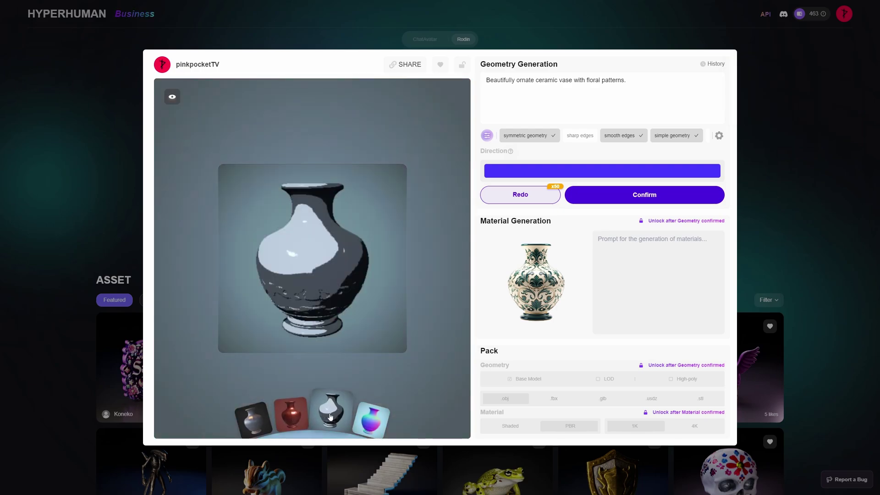
left_click(372, 419)
left_click(255, 419)
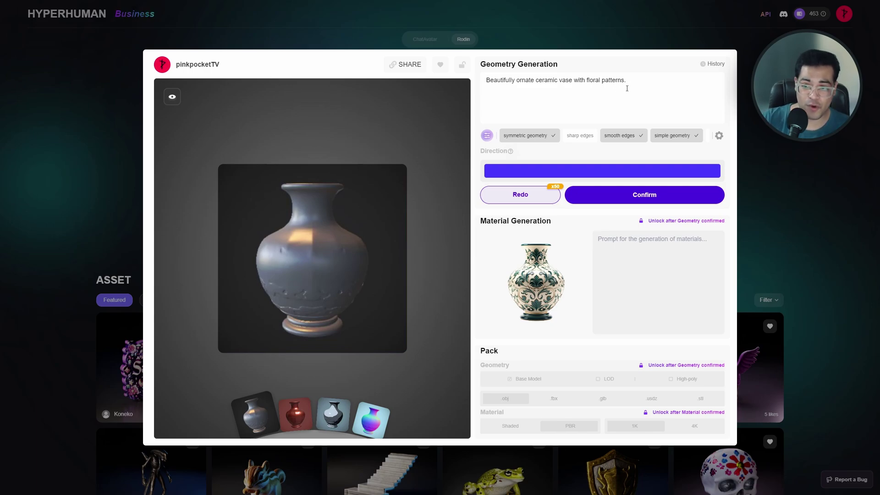
Add a handcrafted bounding box with a height of 200 as geometry control and regenerate the vase geometry
left_click(486, 136)
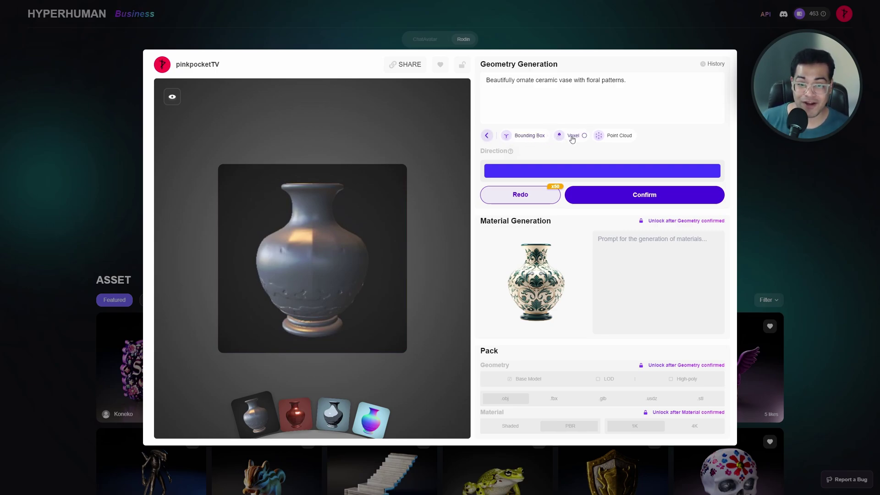
left_click(539, 137)
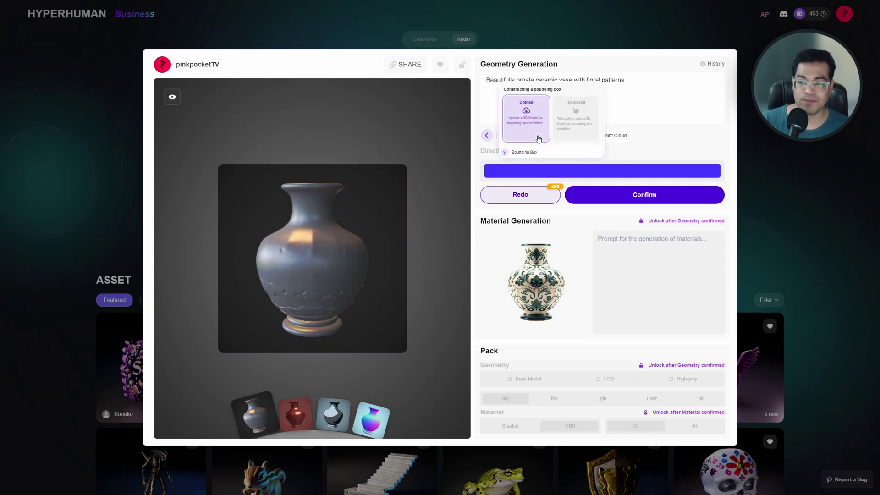
left_click(573, 133)
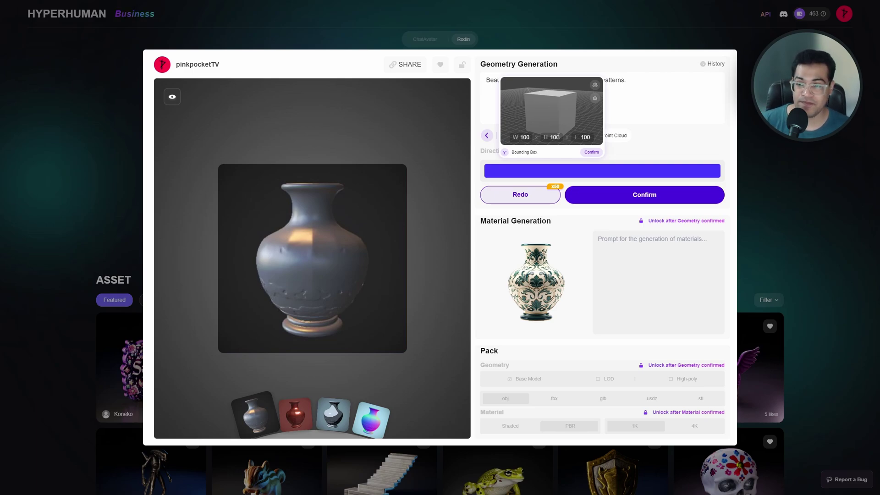
left_click(558, 136)
type("200")
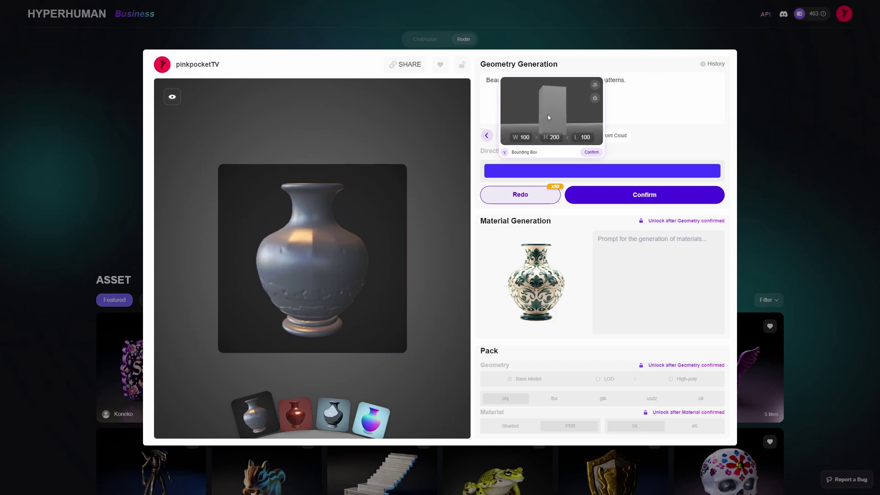
left_click(586, 152)
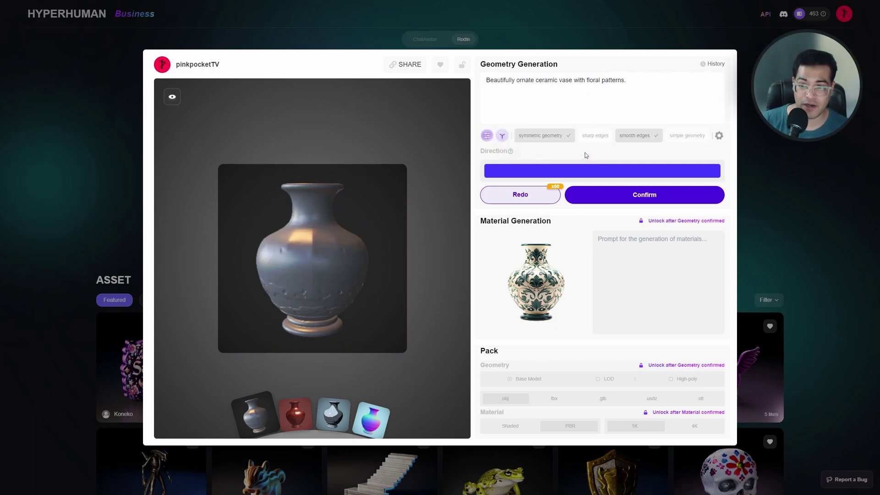
left_click(534, 200)
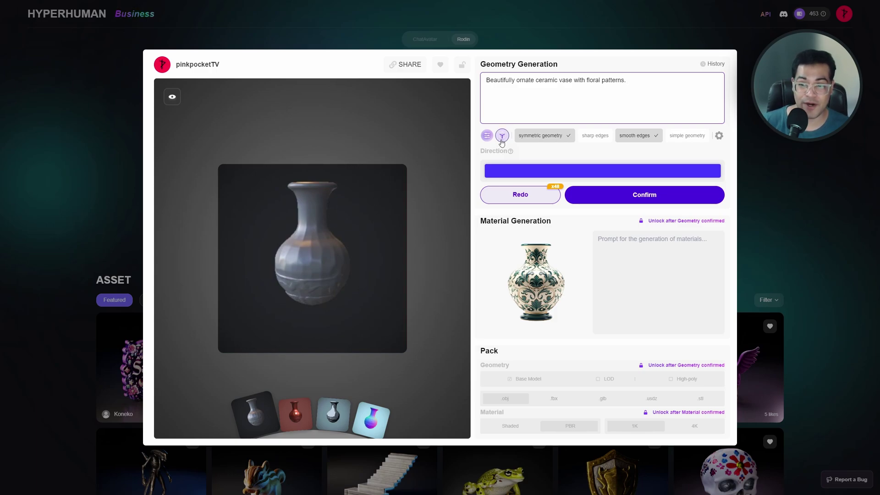
Set the bounding box height to 100 and regenerate the vase geometry
left_click(502, 138)
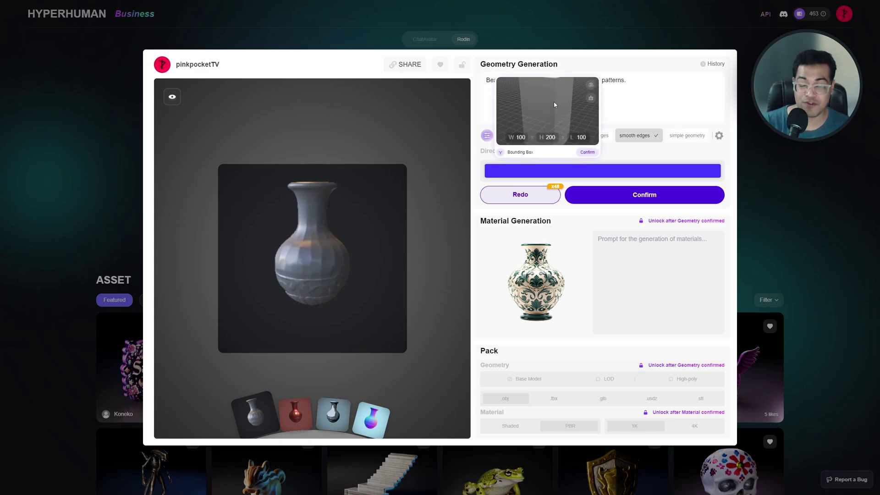
scroll(557, 104, "down", 4)
double_click(550, 138)
type("100")
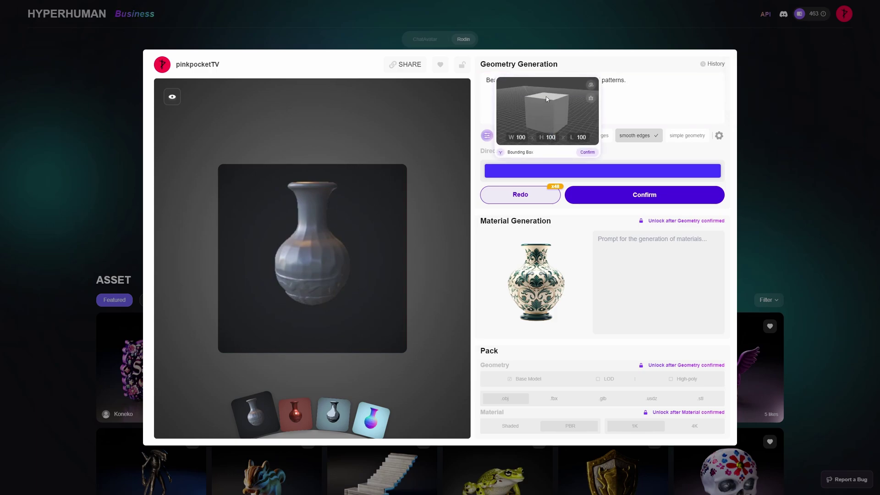
left_click(583, 153)
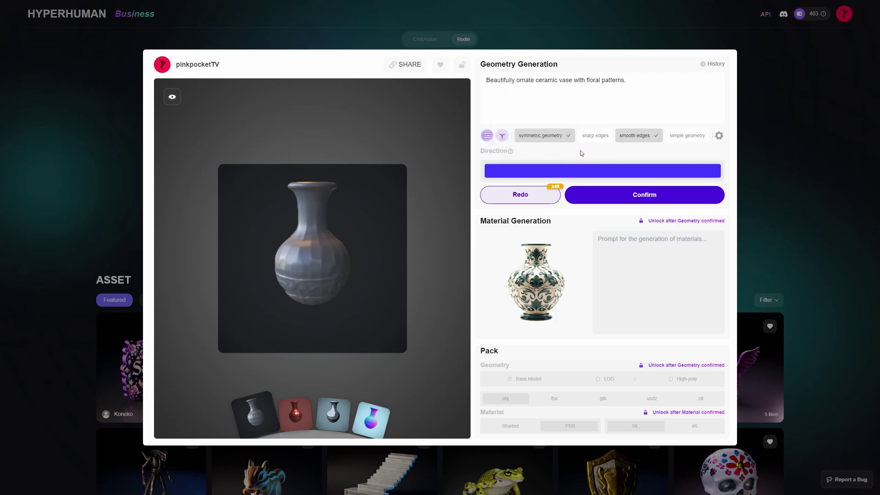
left_click(528, 200)
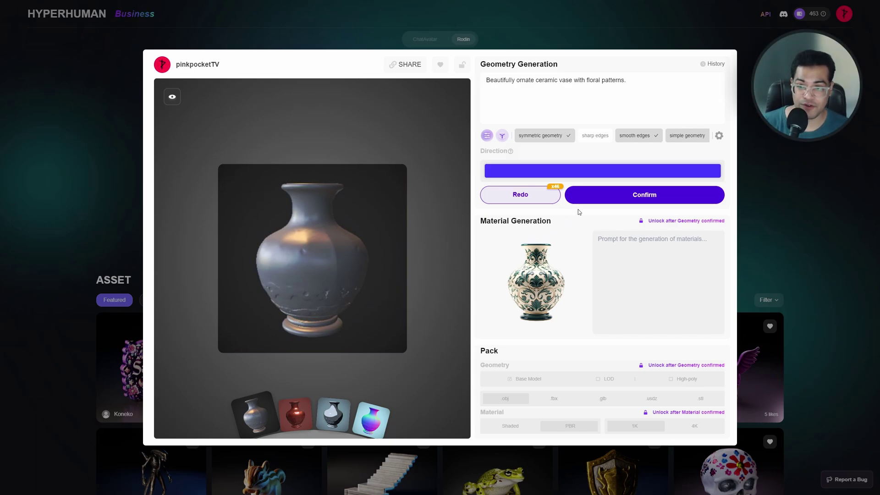
Confirm the vase geometry with 10000 polygons and the Hyper option off
mouse_move(588, 205)
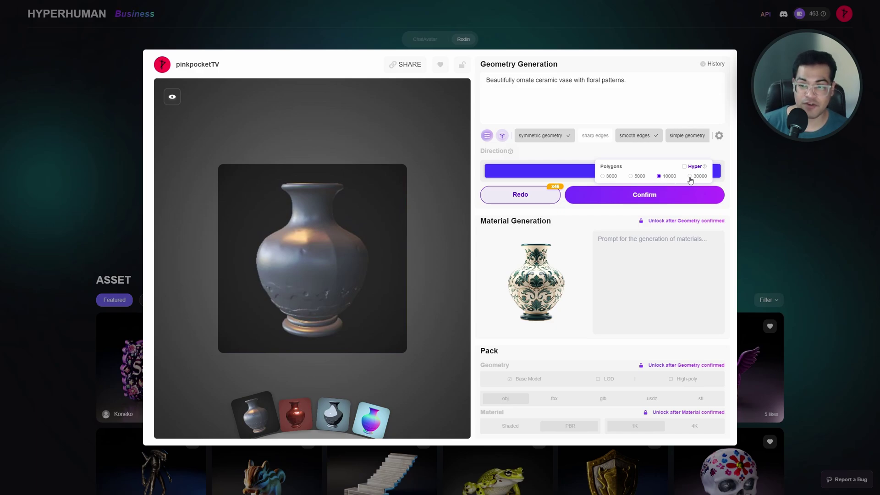
mouse_move(704, 167)
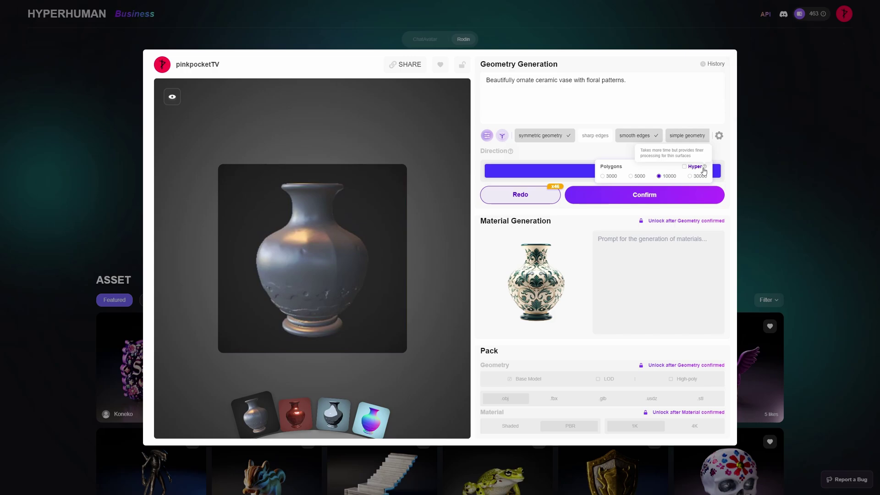
left_click(671, 196)
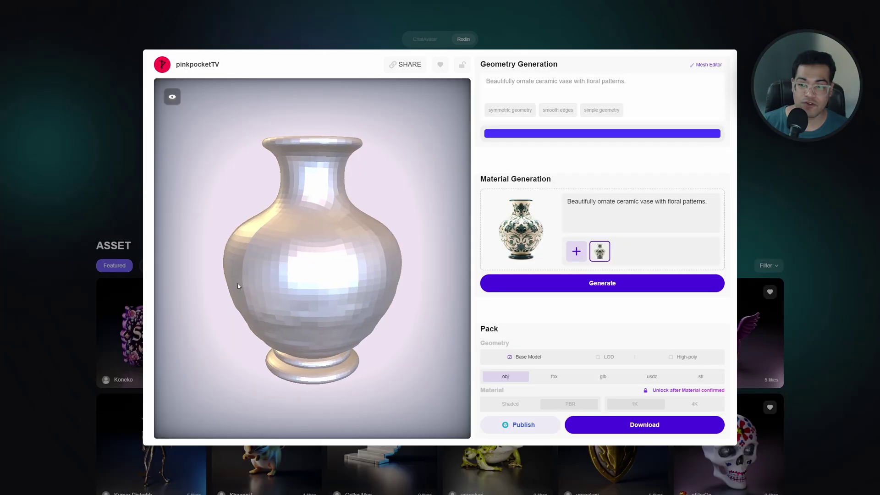
Inspect the confirmed vase mesh from several angles in wireframe display
mouse_move(238, 286)
left_mouse_down()
mouse_move(300, 203)
mouse_move(408, 279)
mouse_move(345, 252)
mouse_move(230, 173)
left_mouse_up()
mouse_move(172, 96)
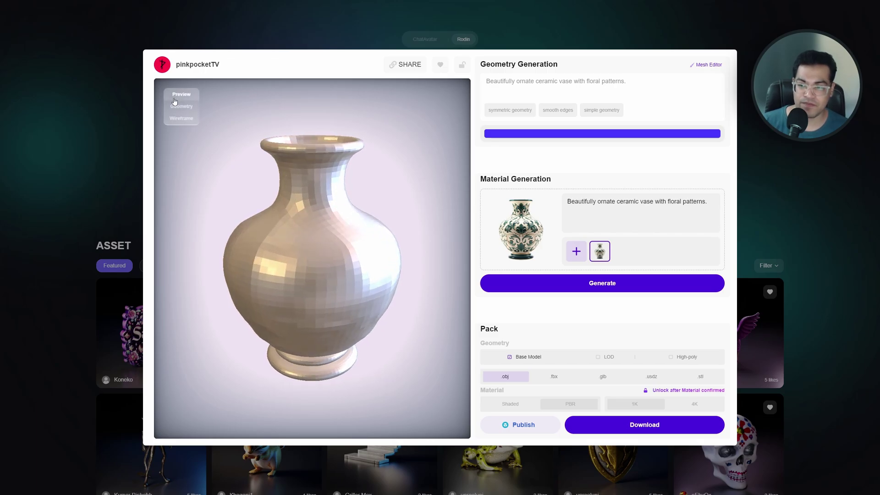
left_click(181, 119)
mouse_move(317, 240)
left_mouse_down()
mouse_move(294, 280)
mouse_move(321, 284)
mouse_move(248, 205)
mouse_move(196, 240)
mouse_move(284, 279)
mouse_move(345, 322)
mouse_move(402, 210)
mouse_move(412, 254)
mouse_move(280, 296)
mouse_move(314, 184)
mouse_move(328, 206)
left_mouse_up()
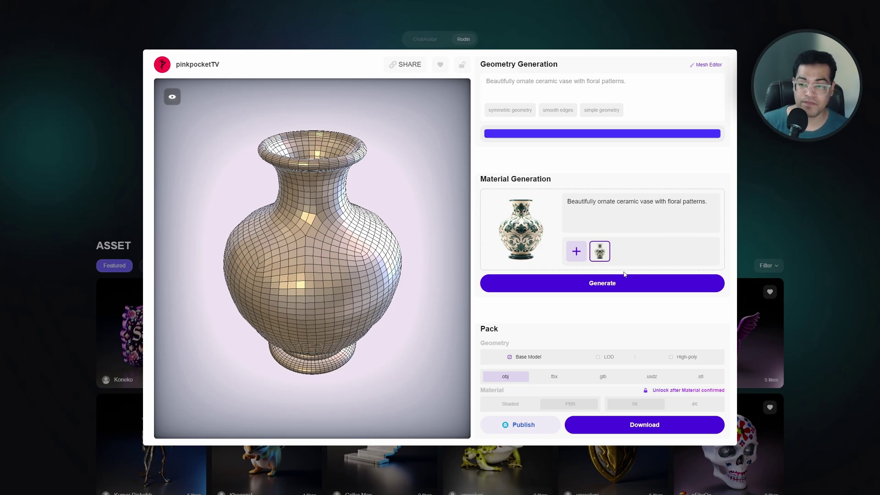
Generate the vase material from the reference image with the PBR Temperature at 7, and confirm it
mouse_move(608, 289)
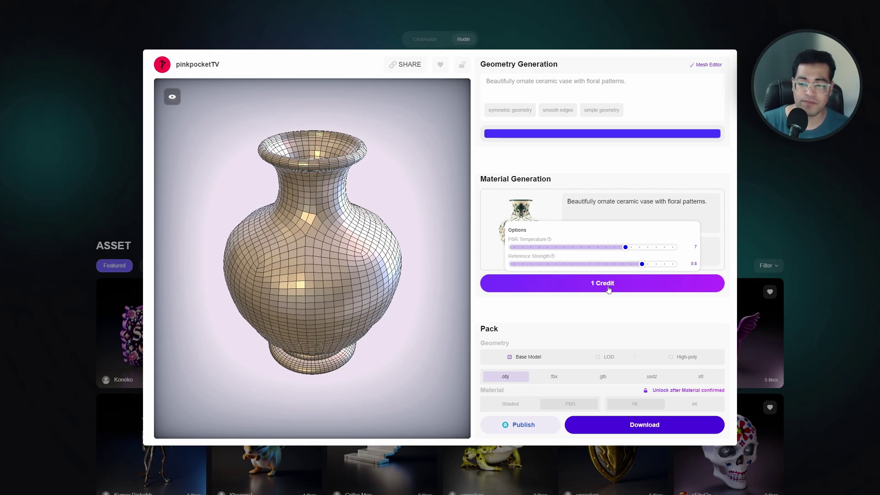
left_click(609, 288)
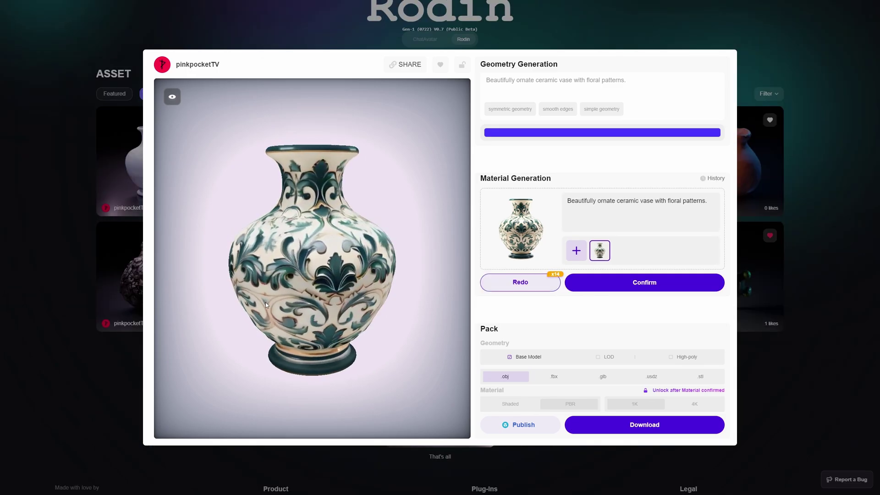
left_click(583, 284)
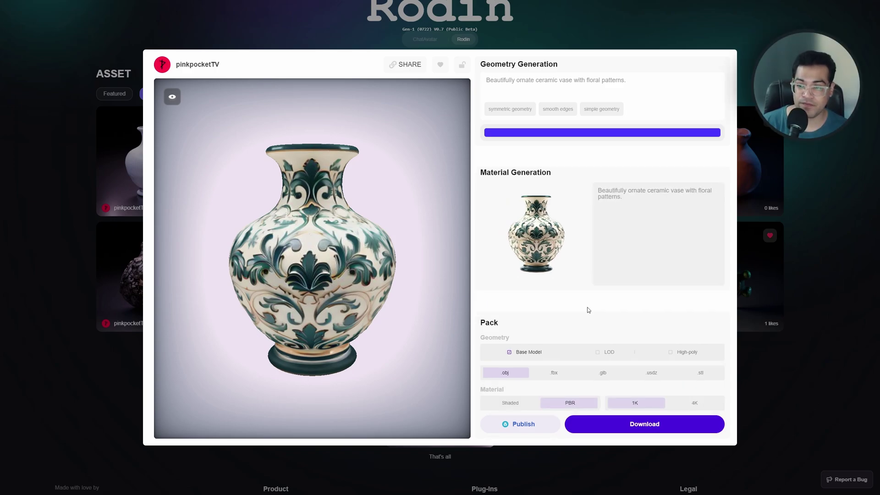
Set the download pack to High-poly geometry in fbx format
left_click(670, 353)
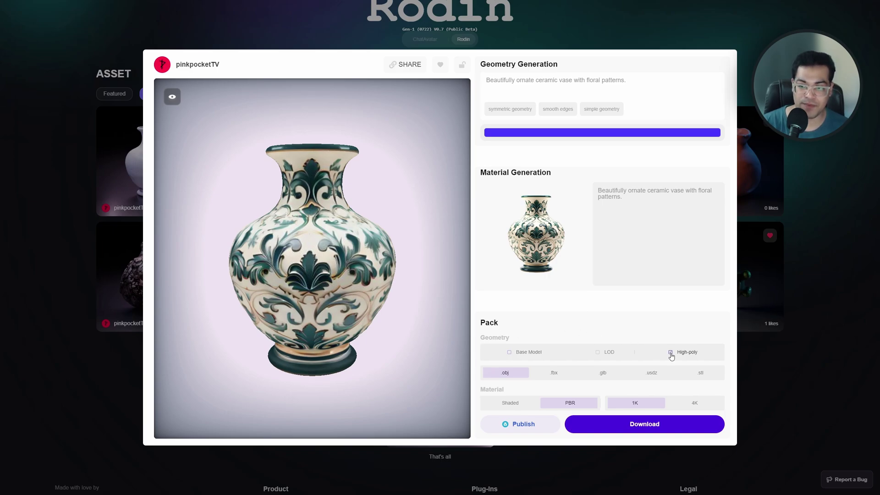
left_click(563, 376)
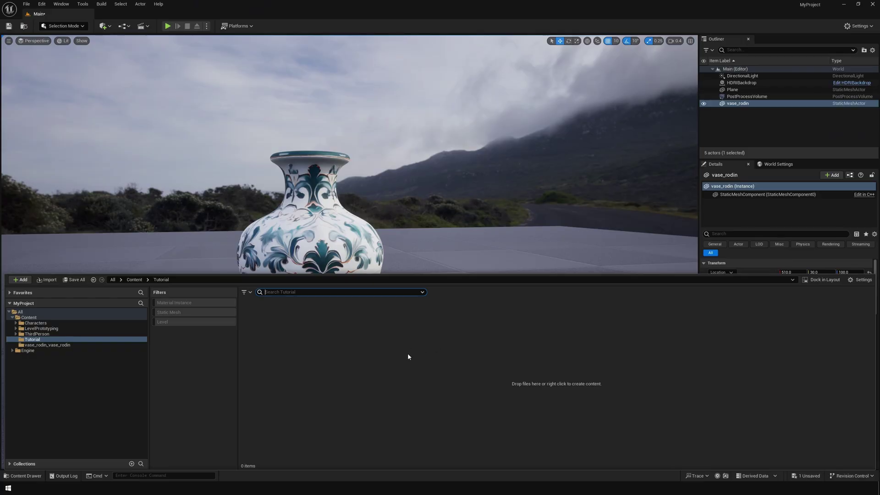
Switch to Unreal Engine and playtest the level by running the third-person character near the vase
right_click(412, 366)
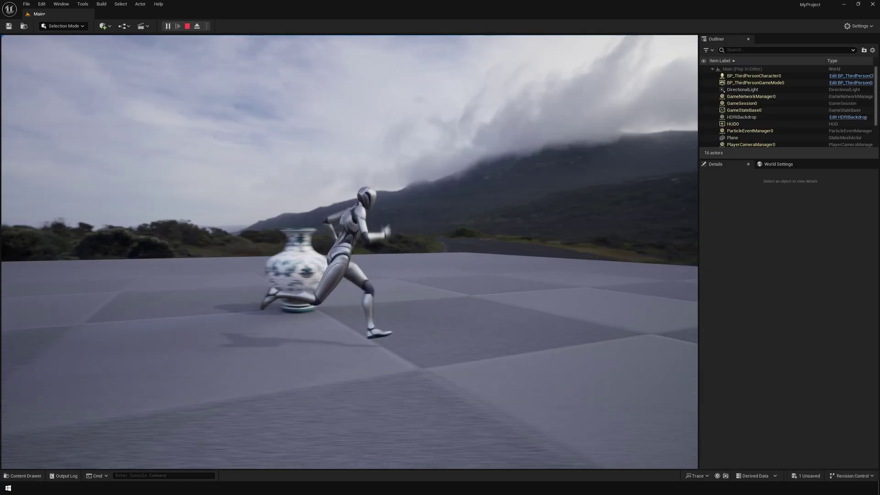
key("a")
key("s")
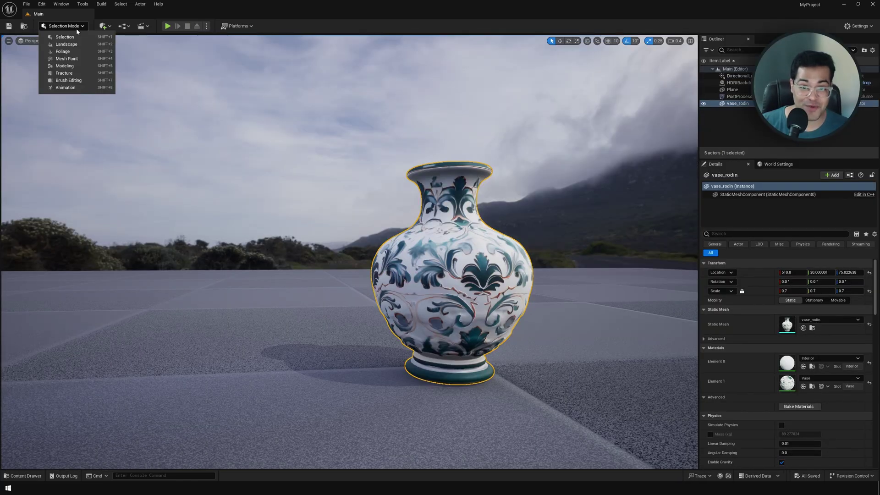
Enter Fracture mode and create the geometry collection GC_vase_rodin1 from the vase in the Tutorial folder
left_click(82, 73)
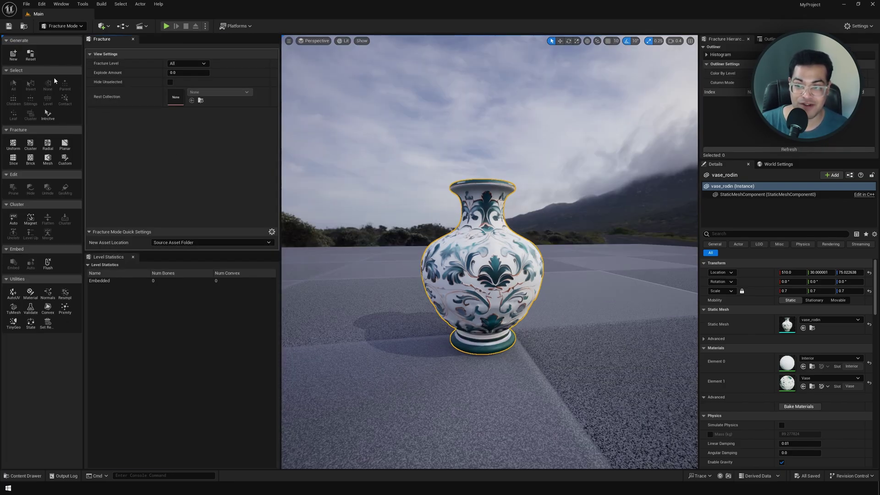
left_click(18, 57)
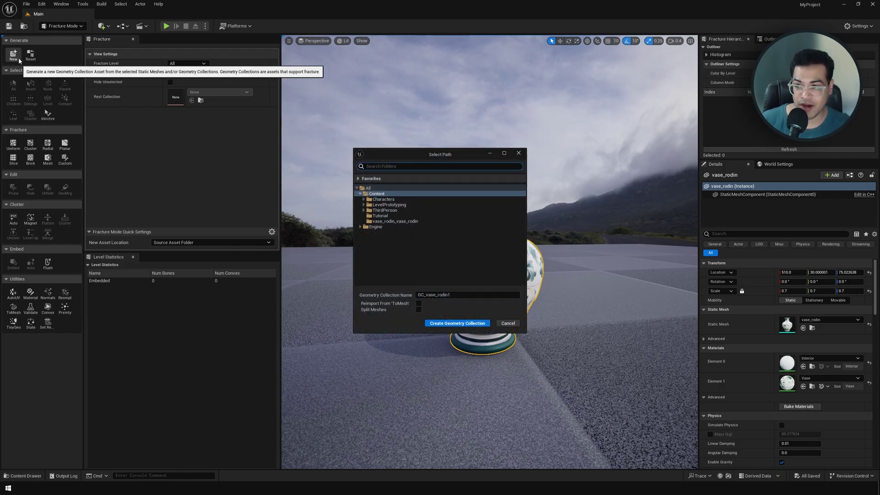
left_click(385, 216)
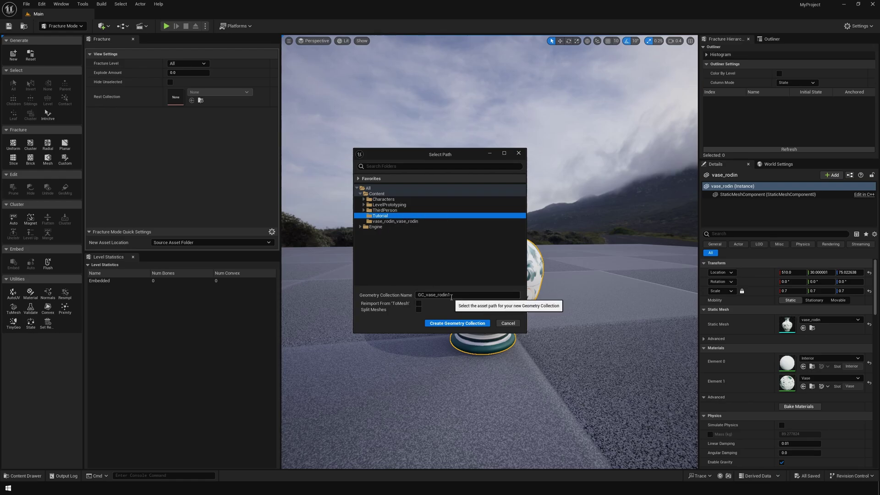
left_click(455, 324)
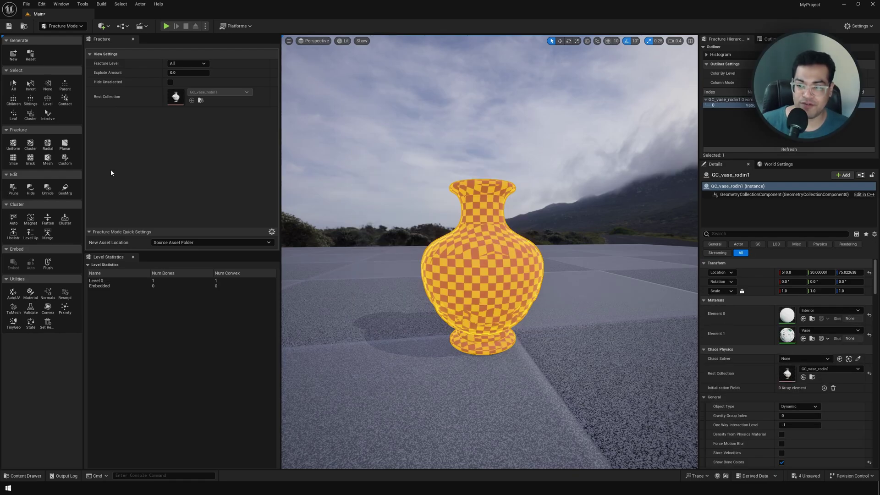
Fracture the vase geometry collection with the Cluster Voronoi method, using the Interior material for the inner faces
left_click(31, 144)
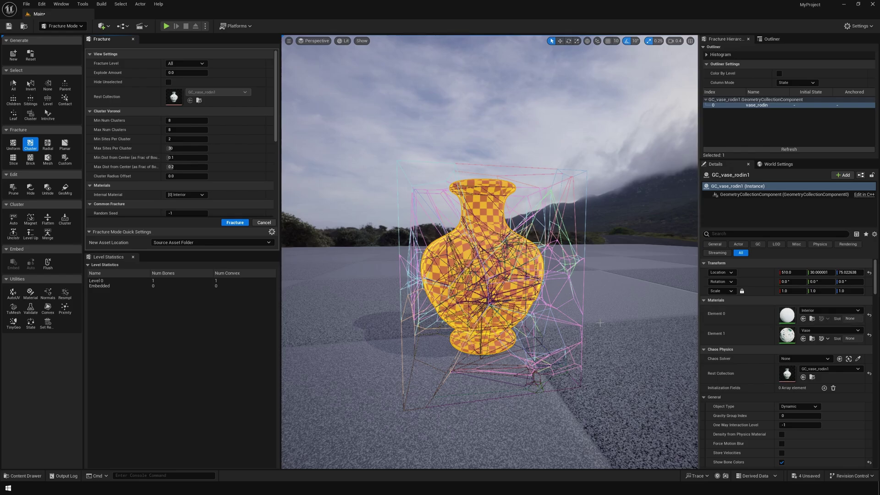
left_click_drag(275, 138, 274, 214)
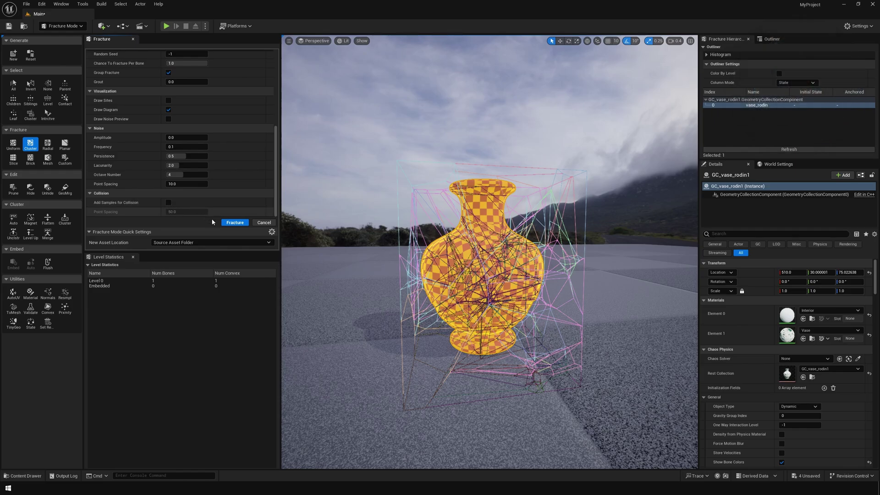
left_click(234, 223)
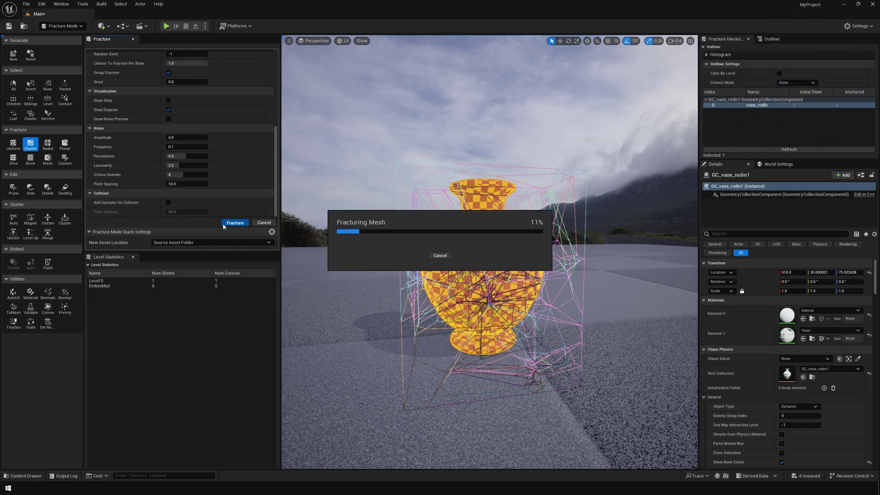
Check the Level 0 and Level 1 fracture statistics, and spread the vase pieces apart with an Explode Amount of 1.0
left_click(152, 282)
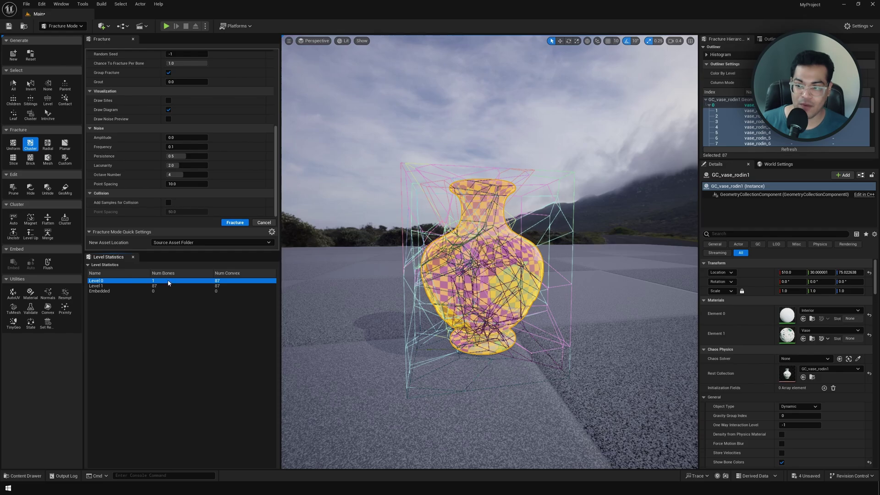
left_click(165, 286)
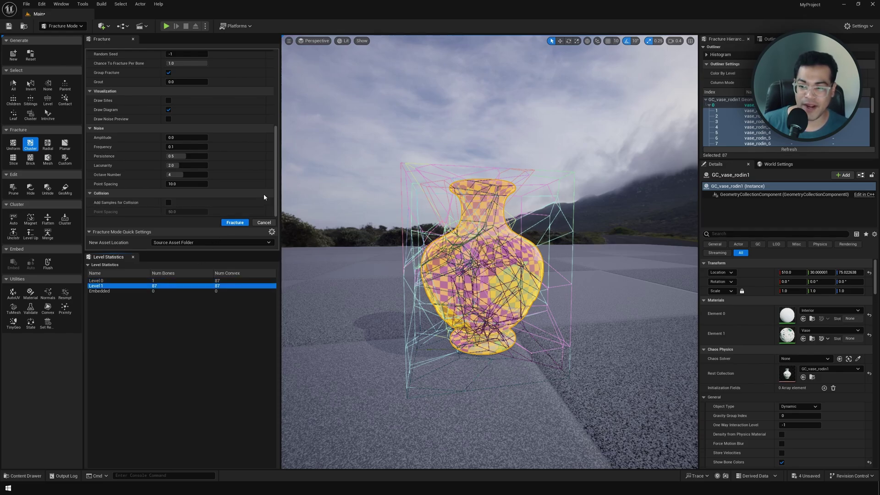
left_click_drag(276, 200, 286, 112)
left_click_drag(183, 73, 243, 72)
left_click_drag(306, 124, 360, 158, "alt")
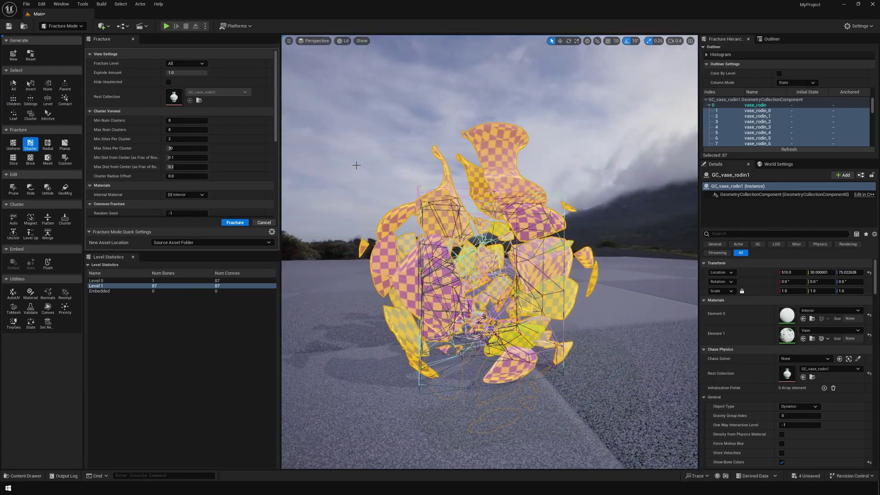
Reduce the Explode Amount to about 0.48 to inspect the vase fragments, and reset it to 0.0
left_click_drag(202, 73, 187, 72)
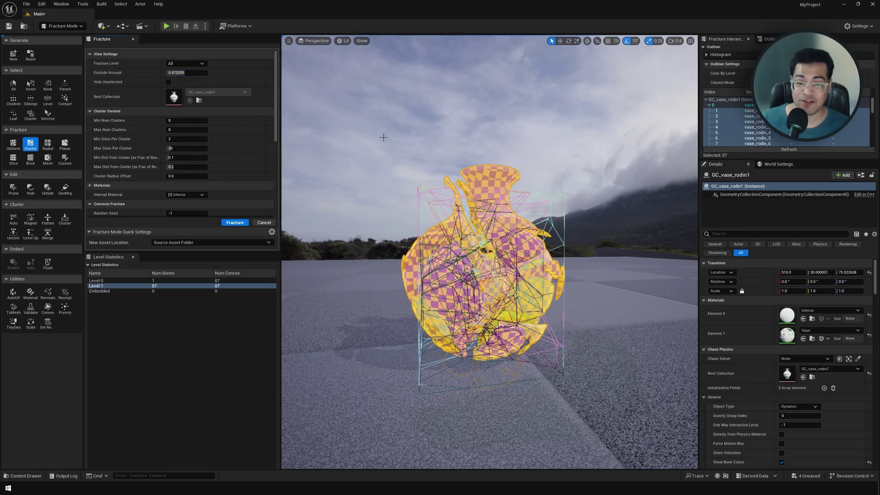
right_click_drag(384, 138, 459, 133)
key("w")
key("s")
left_click_drag(186, 73, 164, 72)
Return to Selection mode and turn off Show Bone Colors for the vase so its textured materials are displayed
left_click(72, 27)
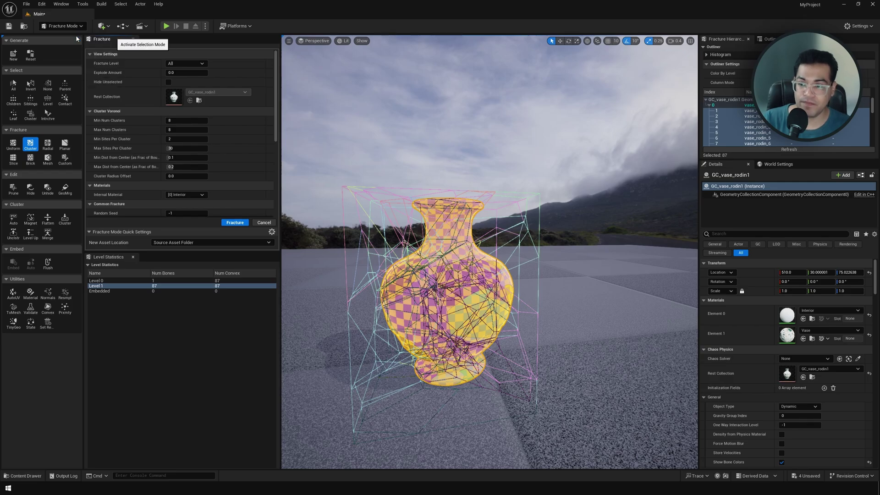
left_click(75, 35)
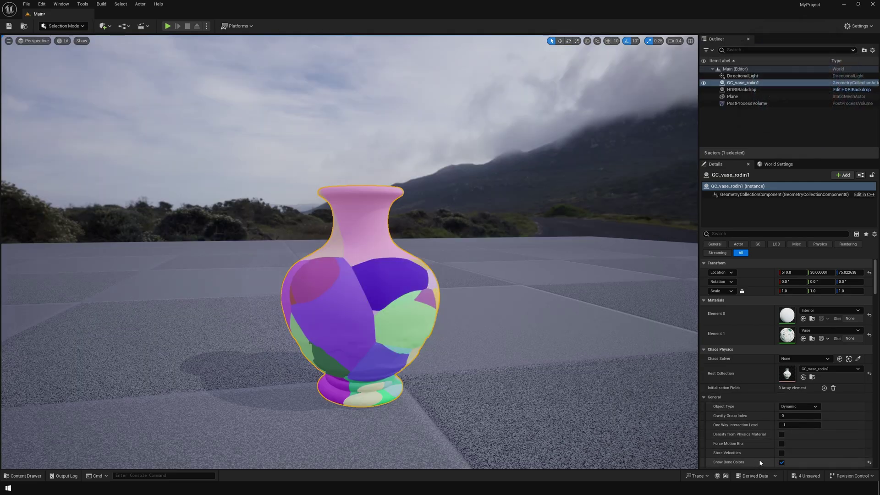
left_click(782, 462)
scroll(353, 284, "up", 4)
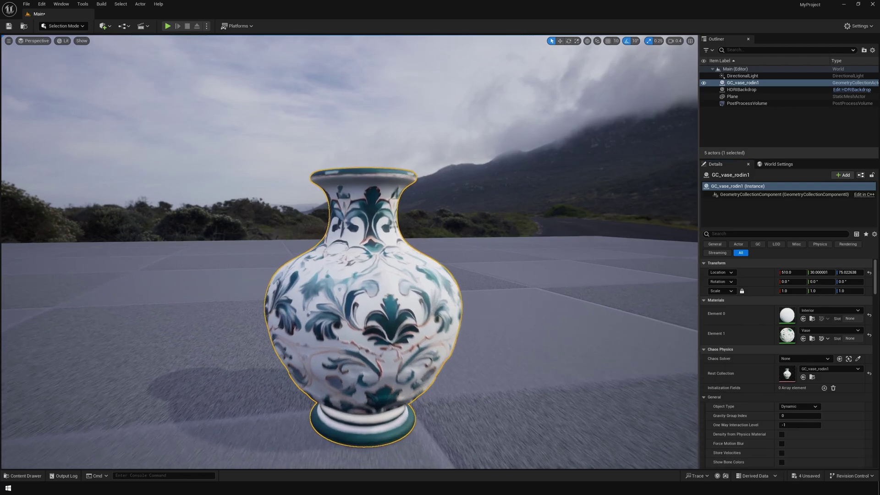
scroll(353, 284, "down", 4)
right_click_drag(353, 284, 359, 289)
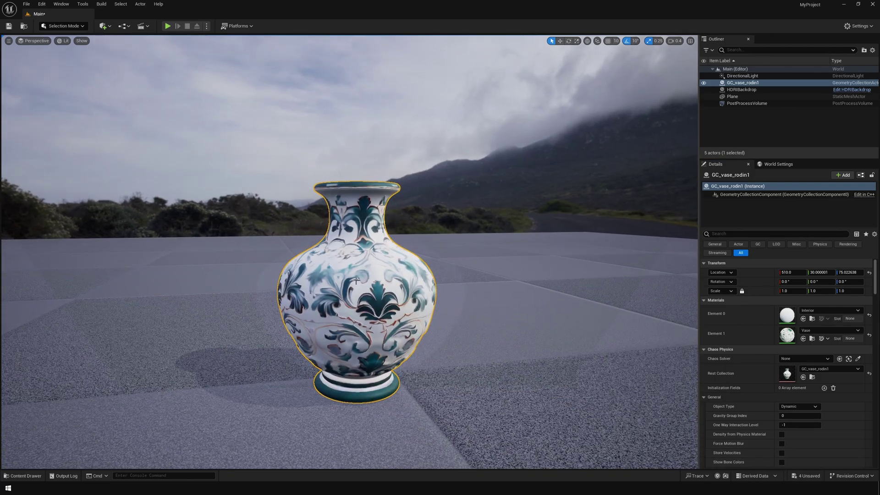
Raise the vase vertically above the floor to a Z location of about 182
left_click_drag(355, 267, 346, 85)
key("s")
right_click_drag(346, 85, 346, 85)
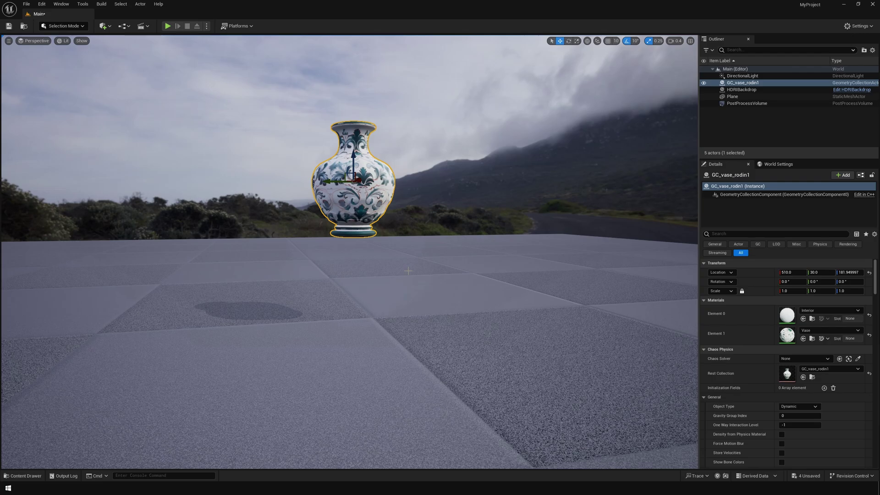
Run the level in Simulate mode and follow the falling vase and its rolling fragments across the floor
left_click(207, 26)
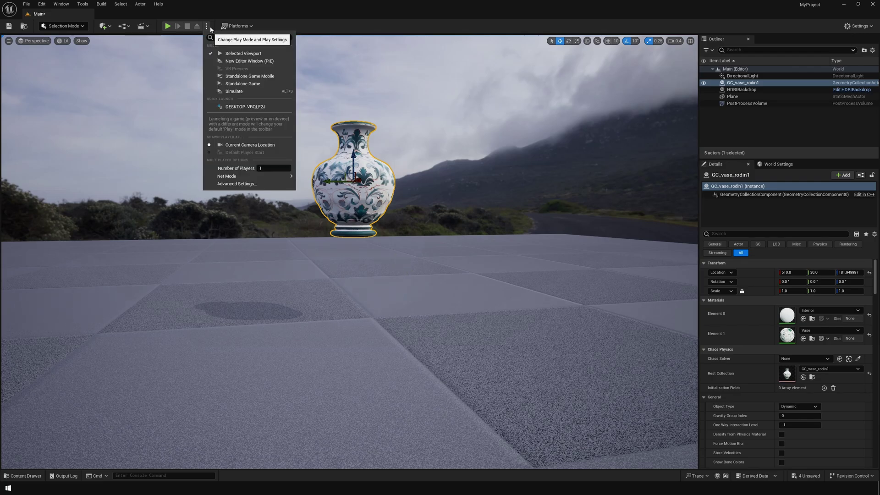
left_click(233, 92)
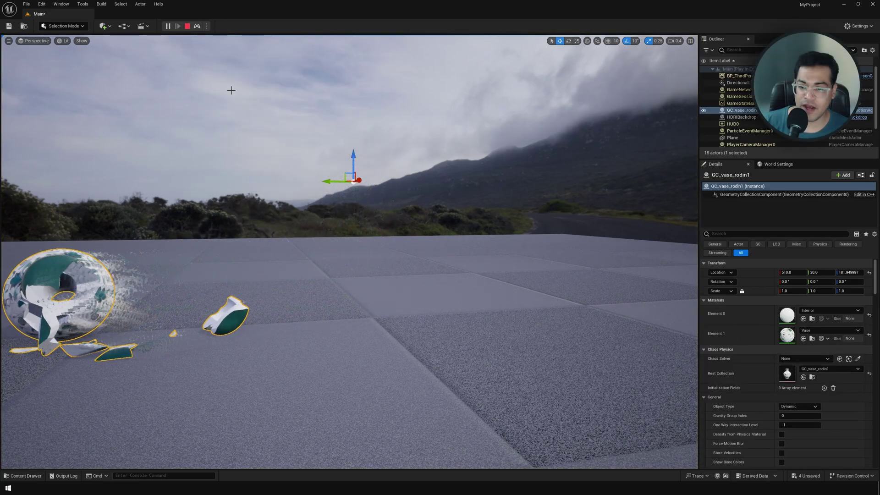
right_click_drag(230, 253, 158, 254)
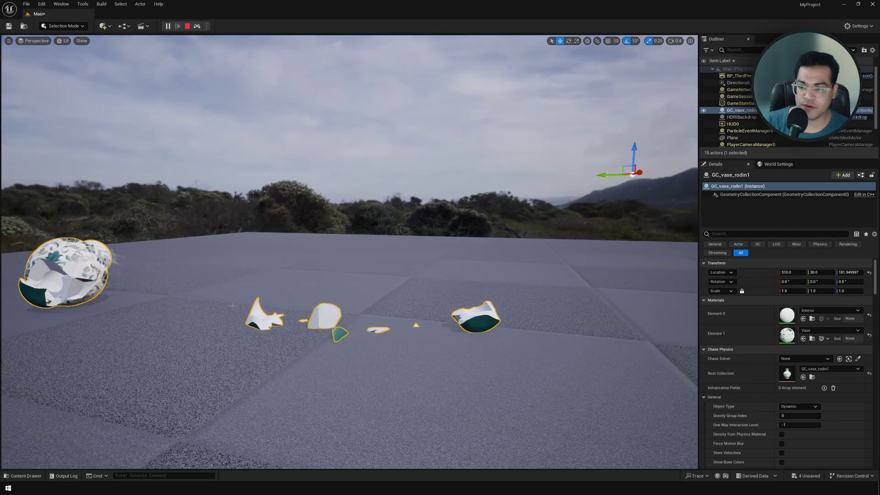
right_click_drag(231, 254, 158, 242)
right_click_drag(230, 254, 158, 267)
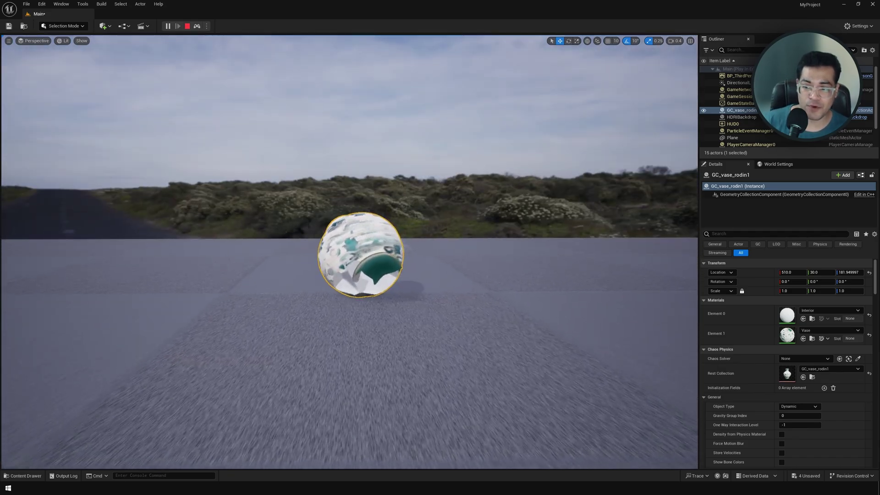
key("w")
key("w")
right_click_drag(350, 252, 256, 321)
right_click_drag(301, 264, 431, 237)
Turn off Enable Clustering for the vase geometry collection, simulate the fall again to examine the breakage, and stop the simulation
left_click_drag(876, 303, 879, 308)
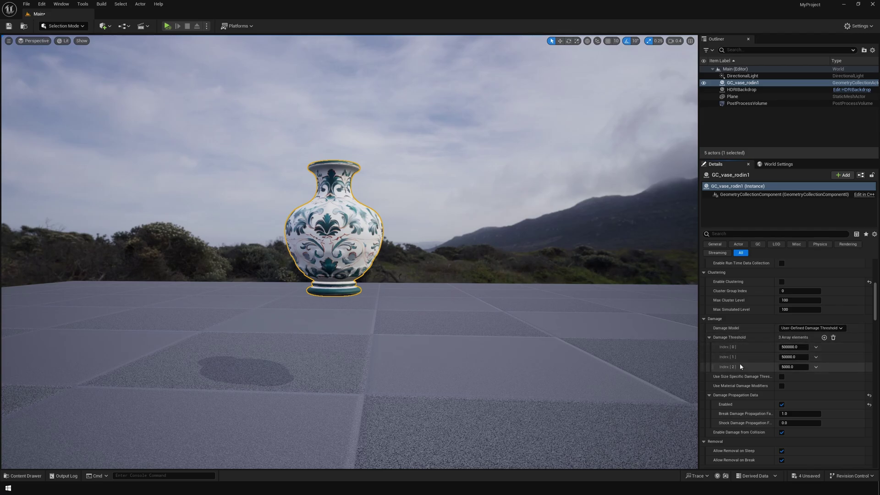
left_click(167, 26)
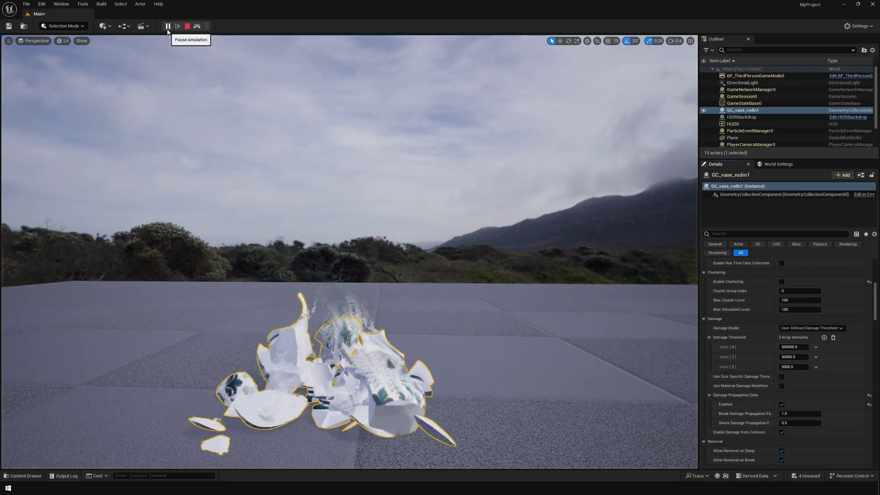
right_click_drag(275, 183, 271, 250)
right_click_drag(381, 270, 381, 274)
key("Escape")
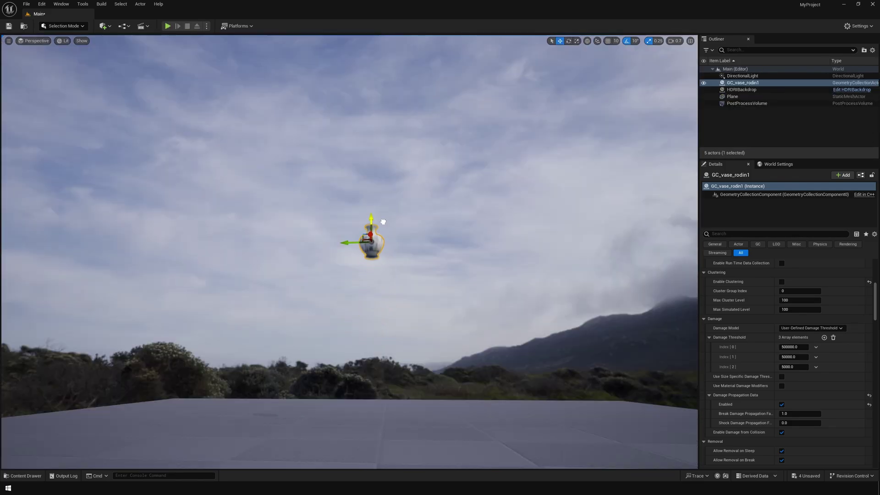
Raise the vase high above the floor and playtest the level, running the third-person character through and around the shattered pieces
left_click_drag(372, 225, 375, 55)
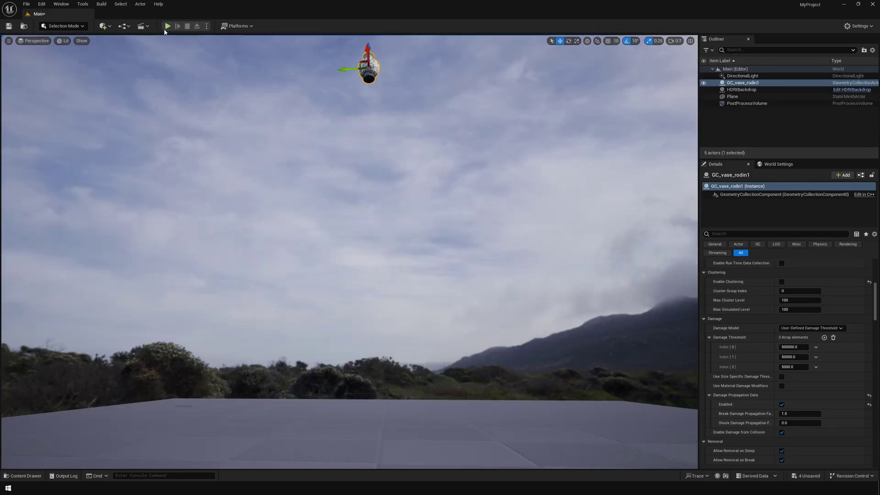
left_click(167, 26)
key("w")
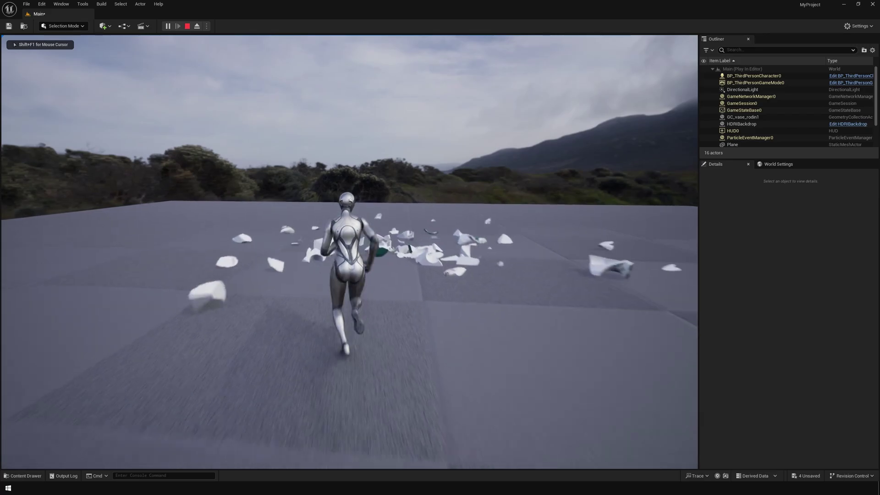
key("a")
key("s")
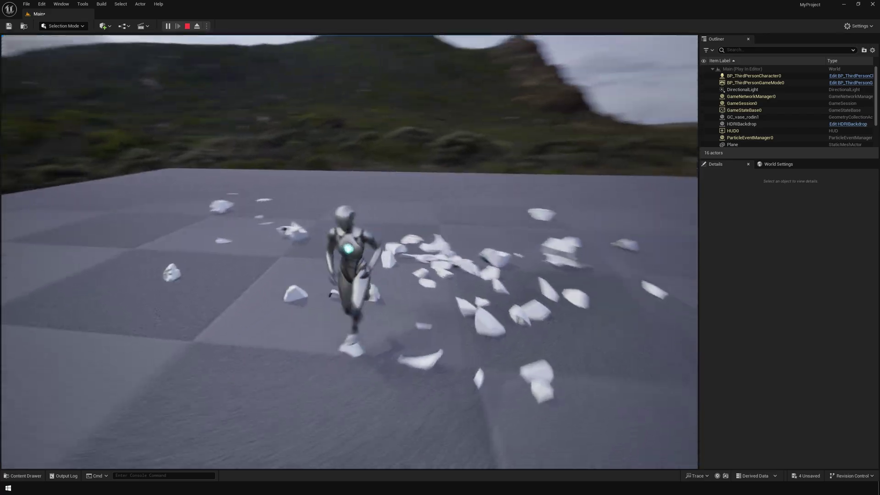
key("d")
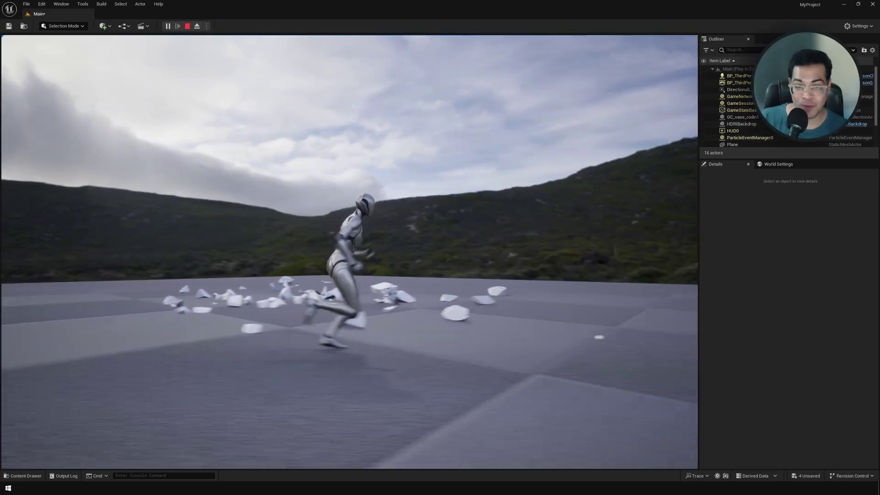
key("a")
key("s")
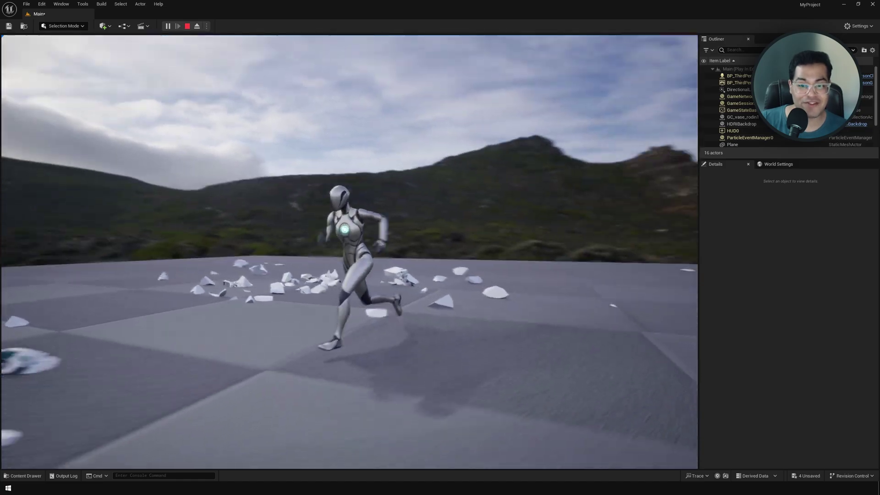
key("a")
key("s")
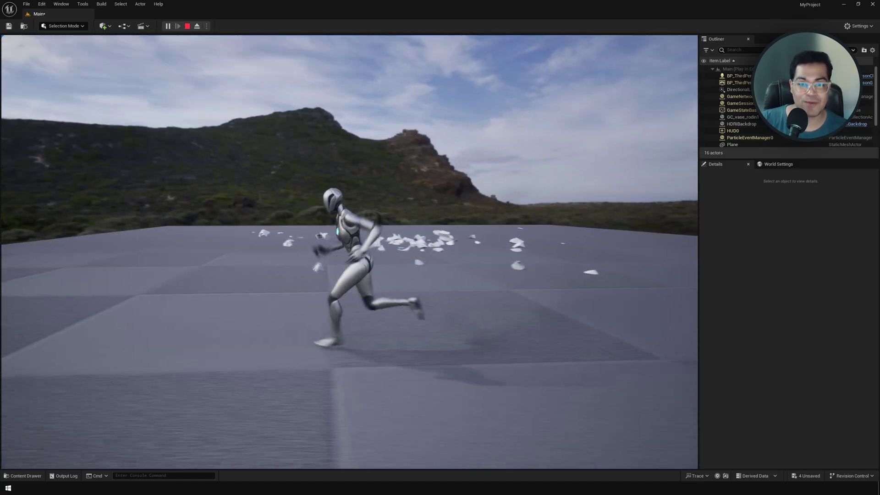
key("d")
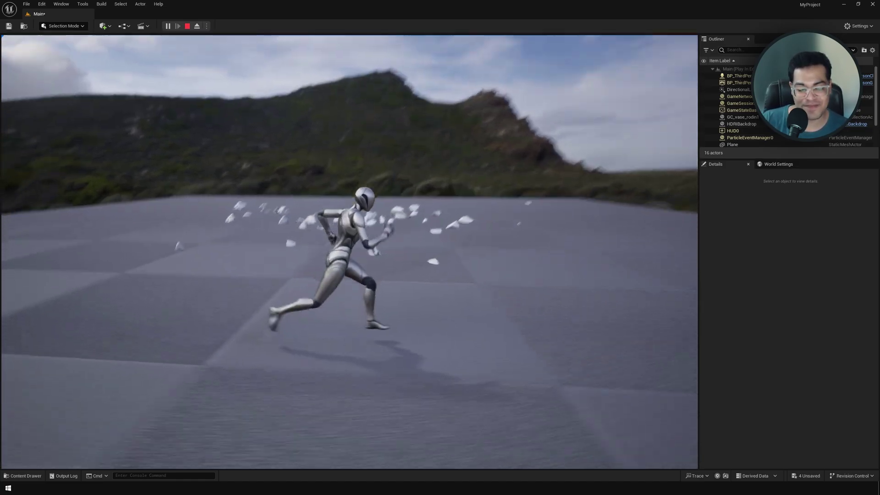
key("w")
key("d")
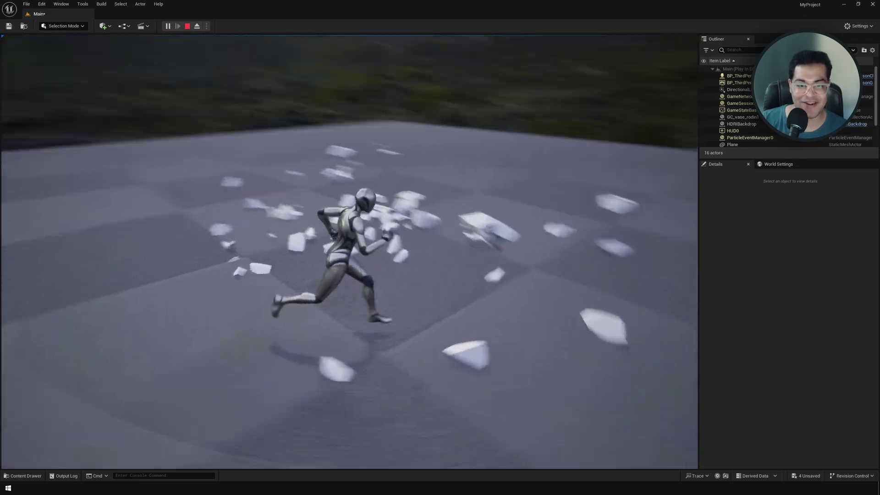